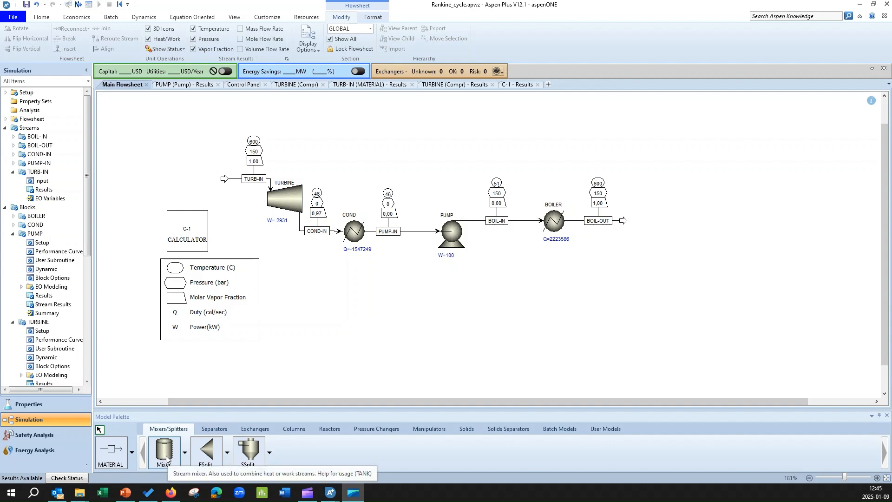
- Review the C-1 calculator results of the basic Rankine cycle simulation
left_click(186, 452)
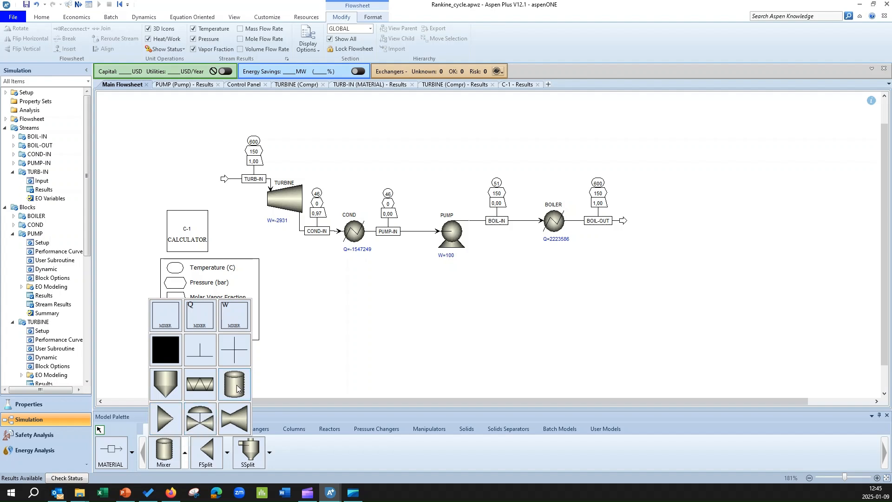
left_click(507, 292)
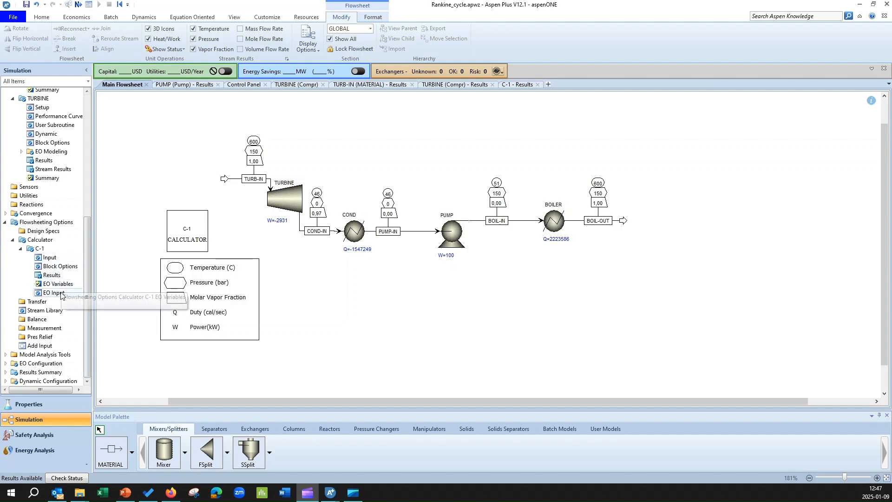
left_click(52, 275)
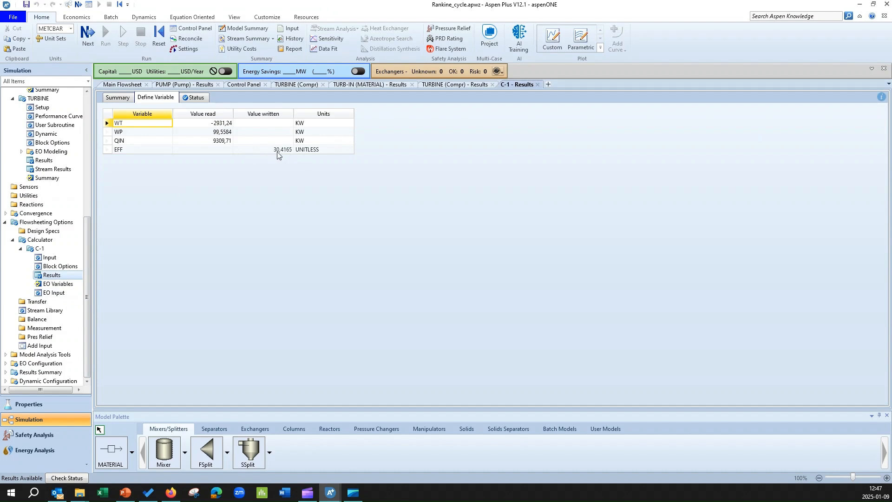
left_click(130, 84)
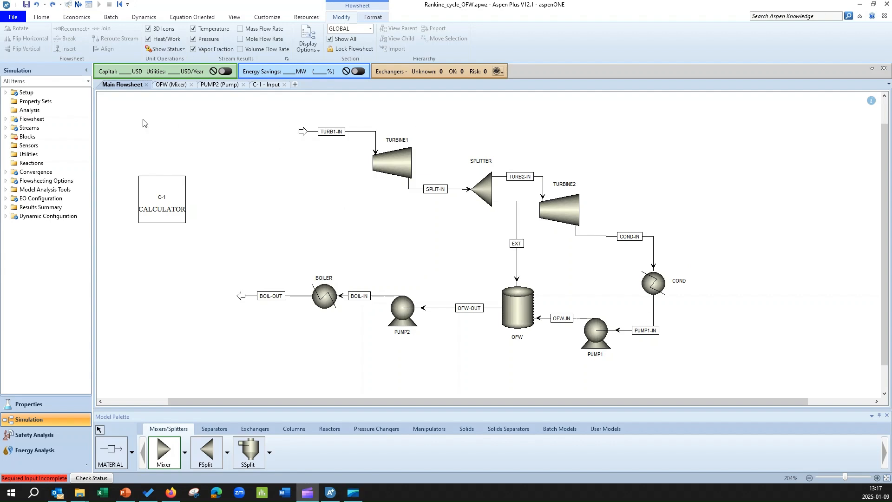
- In the open feedwater heater flowsheet, set PUMP1's discharge pressure to 1.2 MPa
left_click(77, 6)
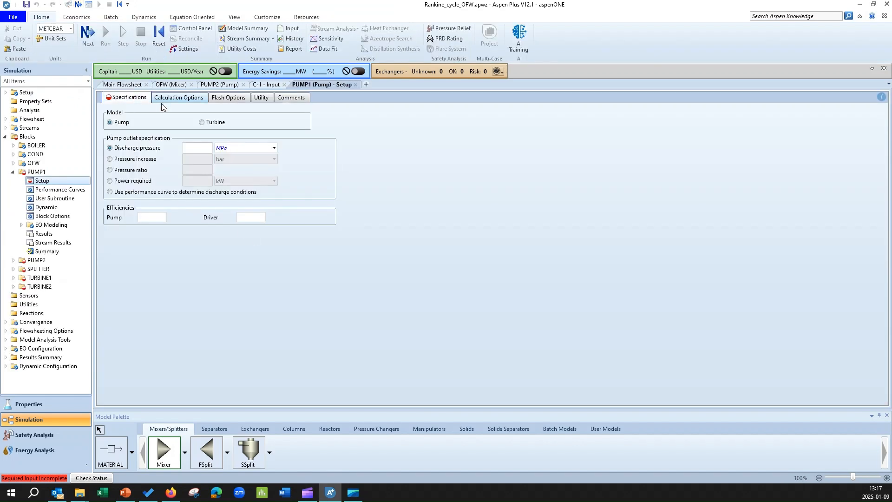
left_click(122, 84)
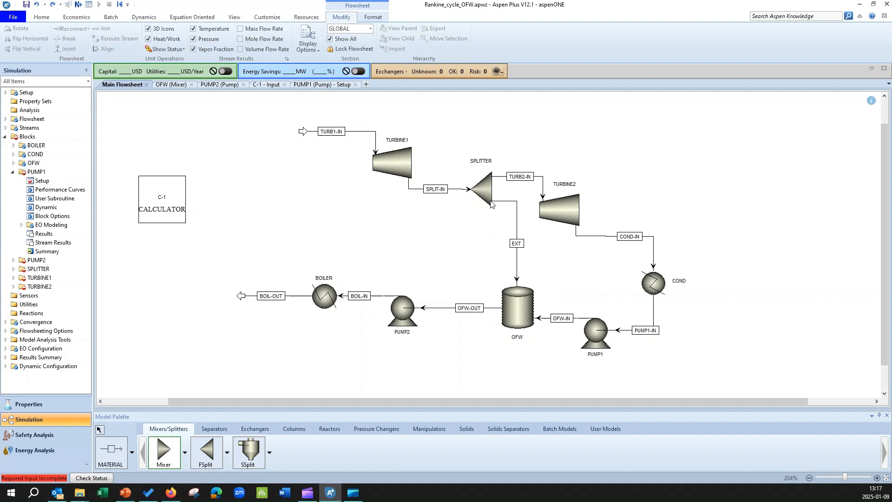
left_click(306, 86)
left_click(193, 148)
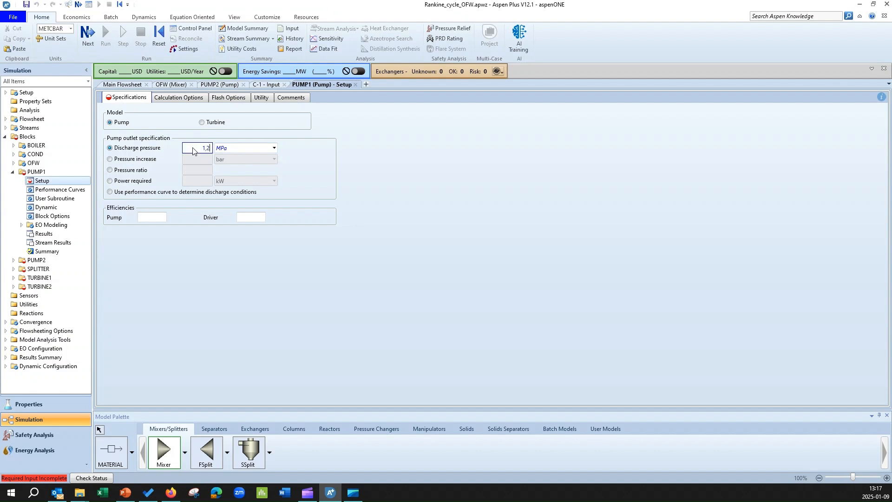
key("Return")
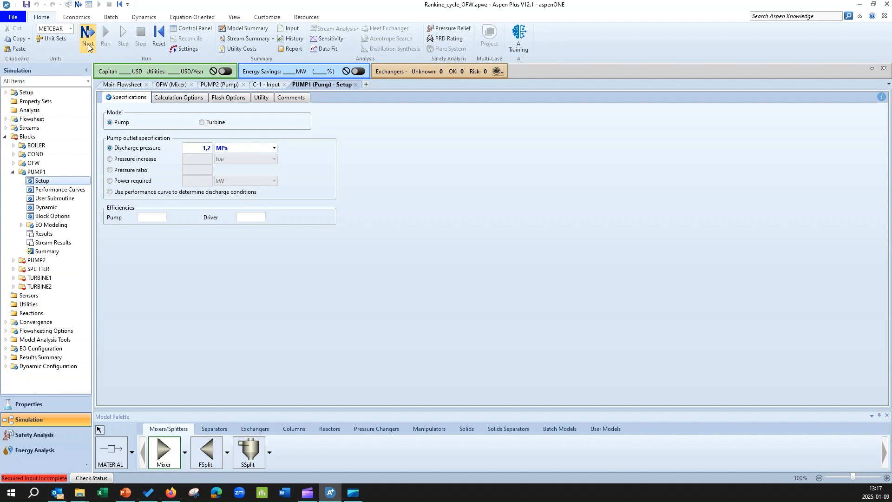
- Open PUMP2's setup and specify its discharge pressure, then move on to the next required input
left_click(88, 47)
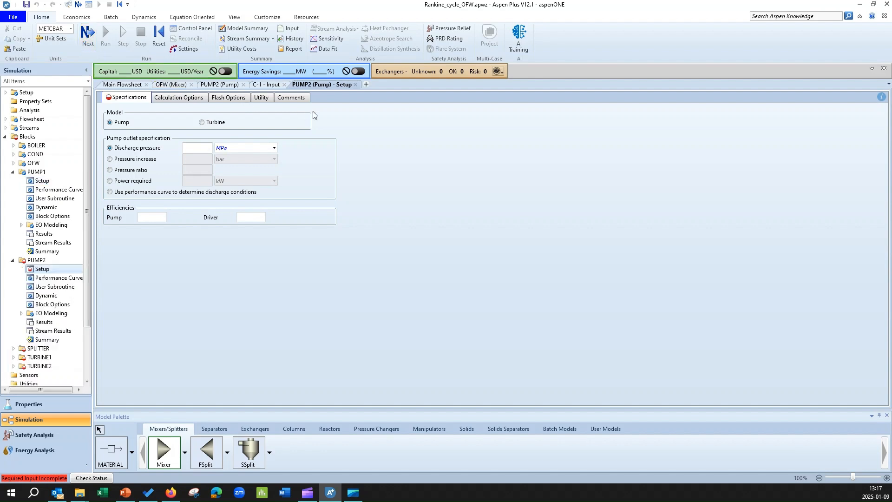
left_click(121, 85)
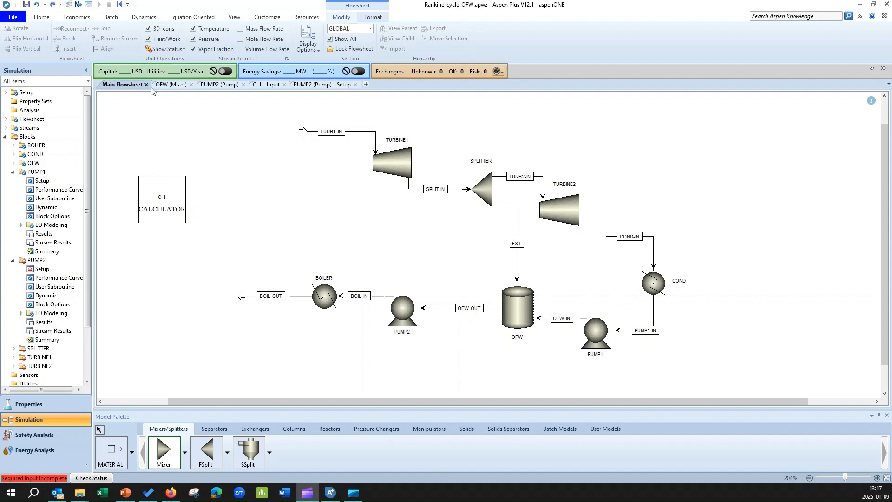
left_click(307, 85)
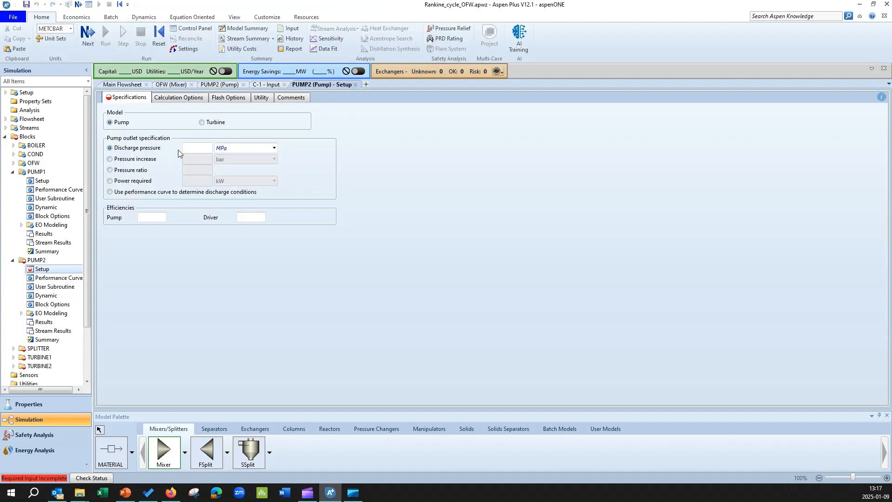
left_click(195, 149)
left_click(220, 291)
left_click(88, 36)
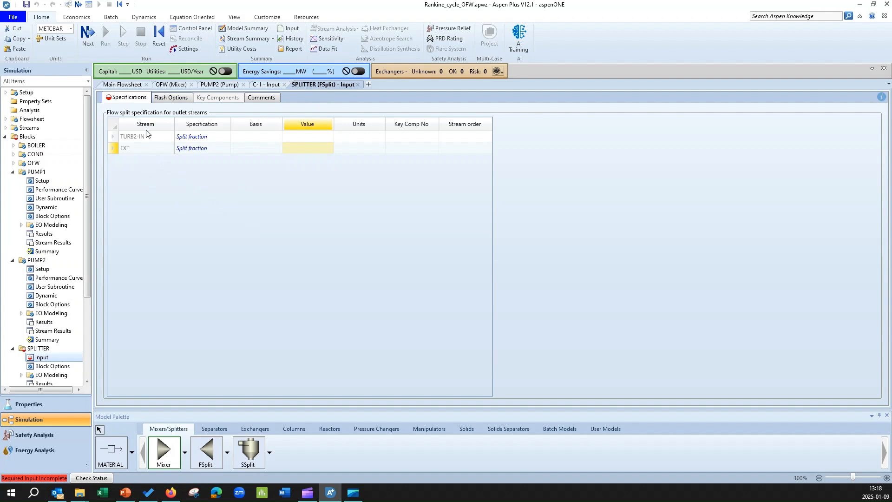
- Set the splitter's split fraction for the EXT outlet stream to 0,2
left_click(122, 86)
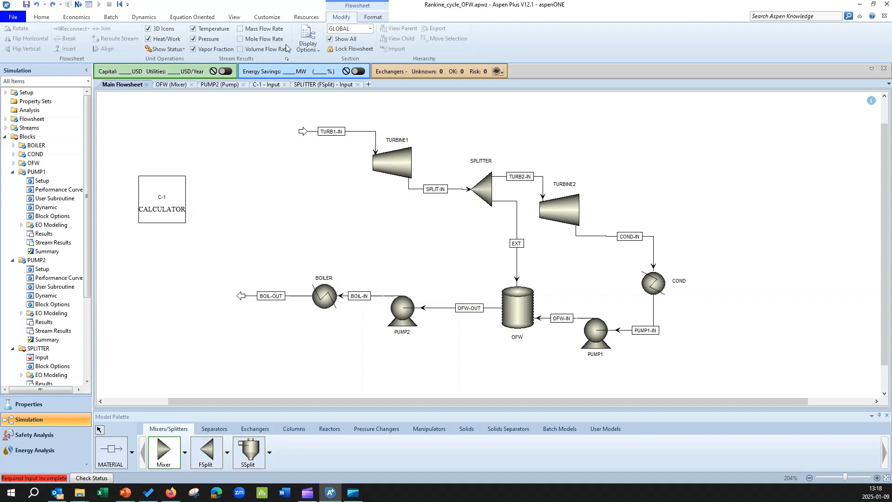
left_click(328, 87)
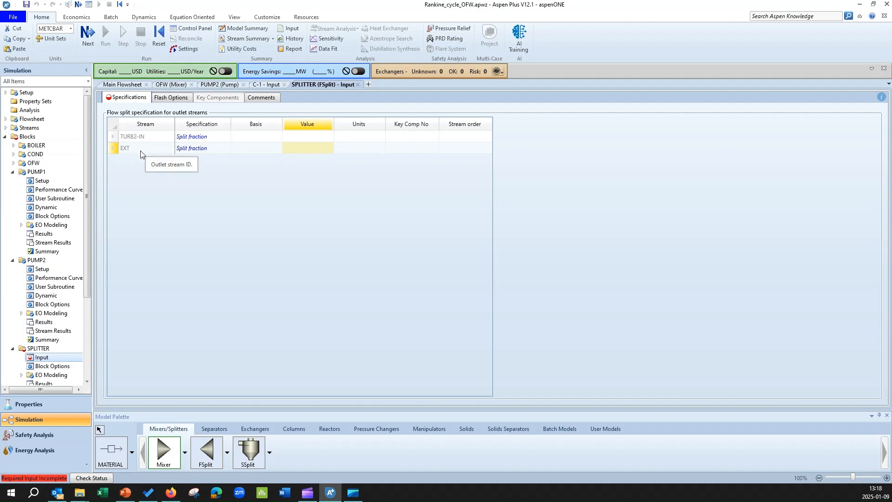
left_click(294, 150)
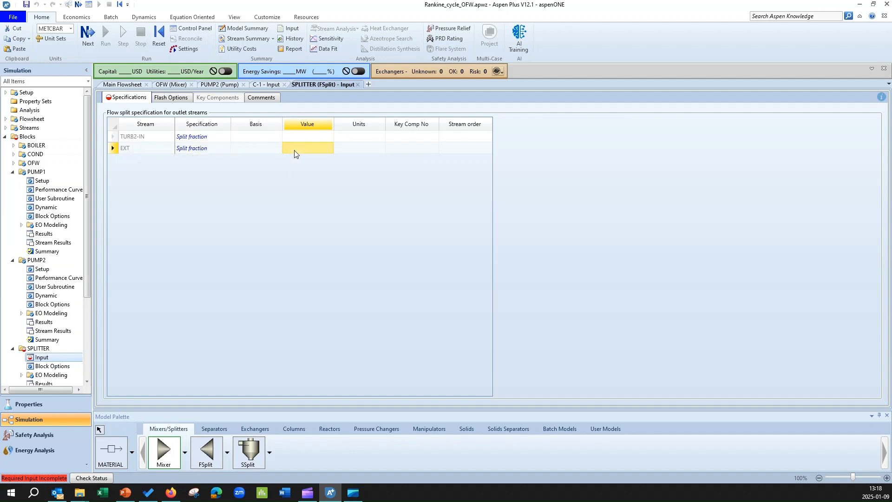
type("0,2")
key("Return")
left_click(93, 39)
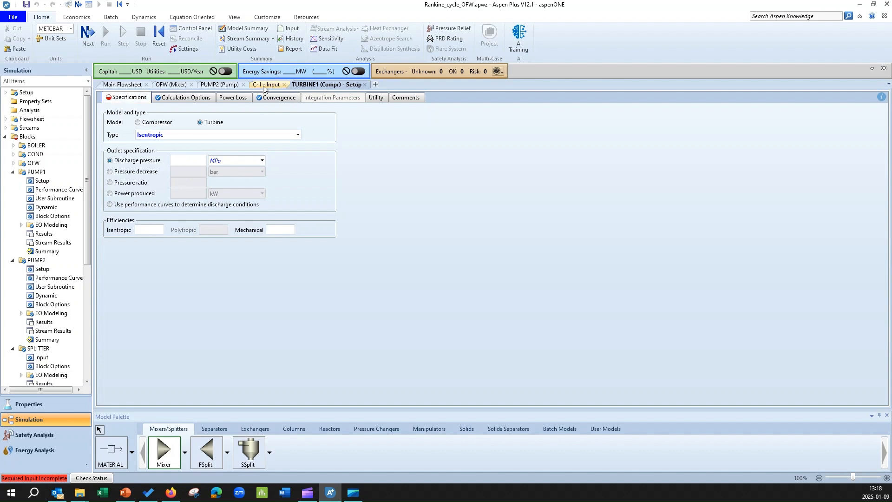
- Enter TURBINE1's discharge pressure in MPa and advance to the next required input
left_click(115, 86)
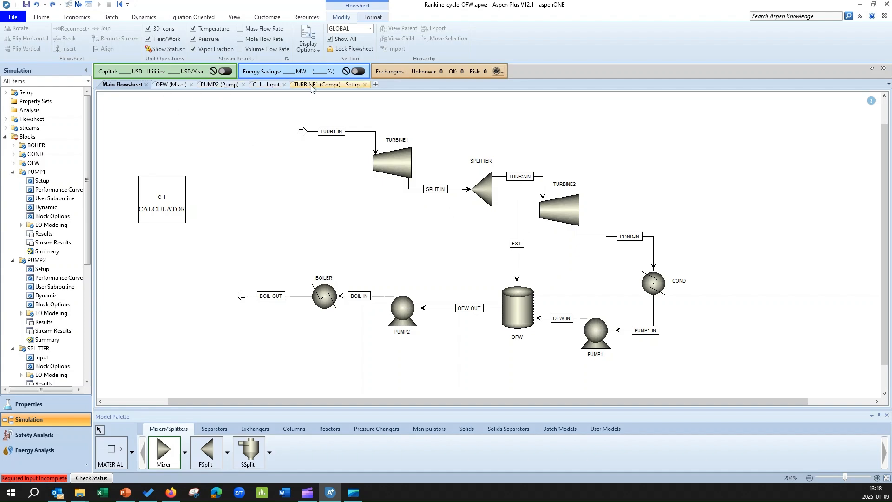
left_click(325, 84)
left_click(187, 161)
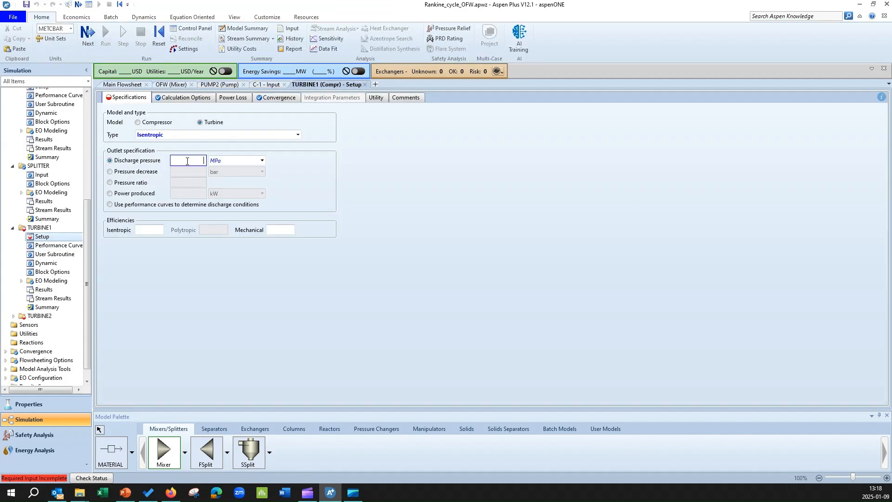
type("1,2")
key("Return")
left_click(90, 38)
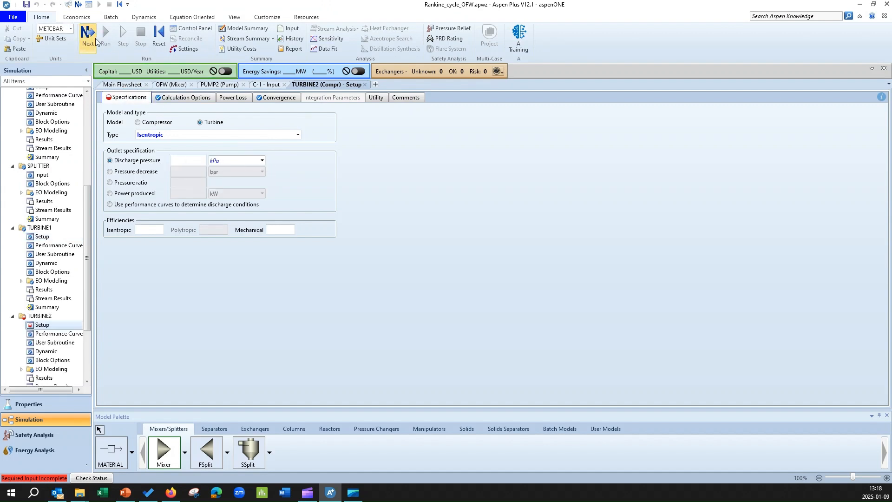
- Set TURBINE2's discharge pressure to 10 kPa and decline running the simulation yet
left_click(189, 161)
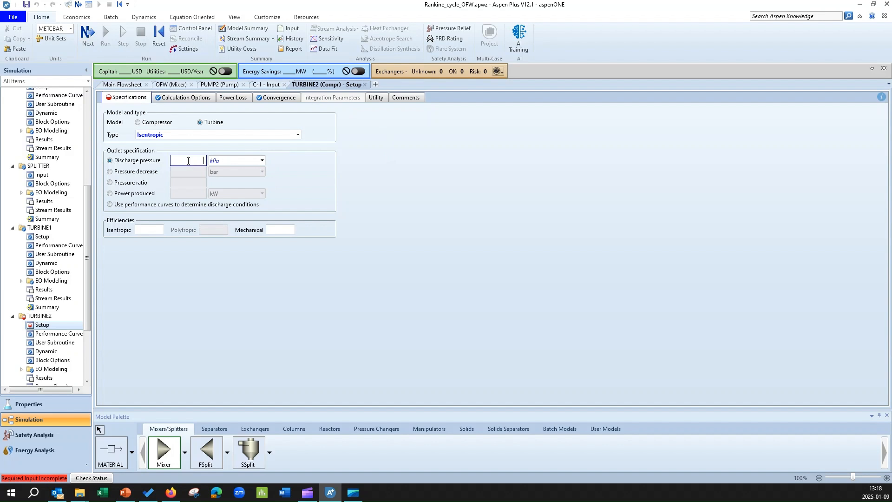
type("10")
key("Return")
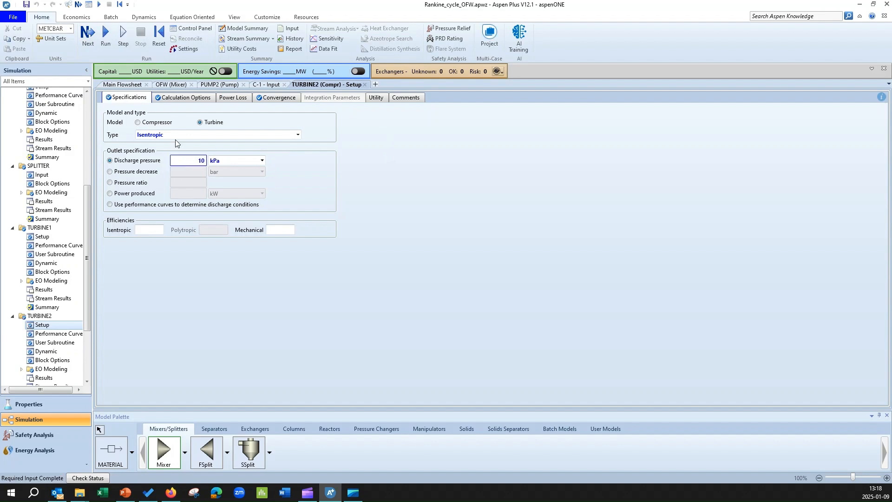
left_click(88, 47)
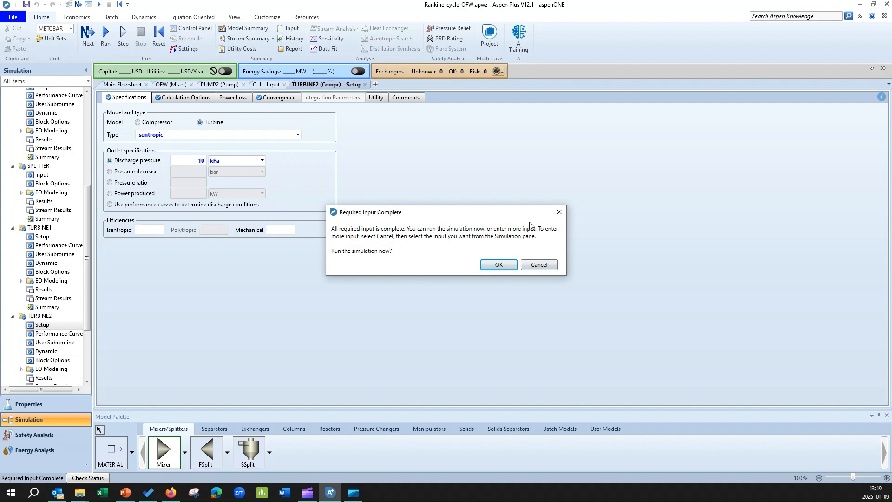
left_click(547, 265)
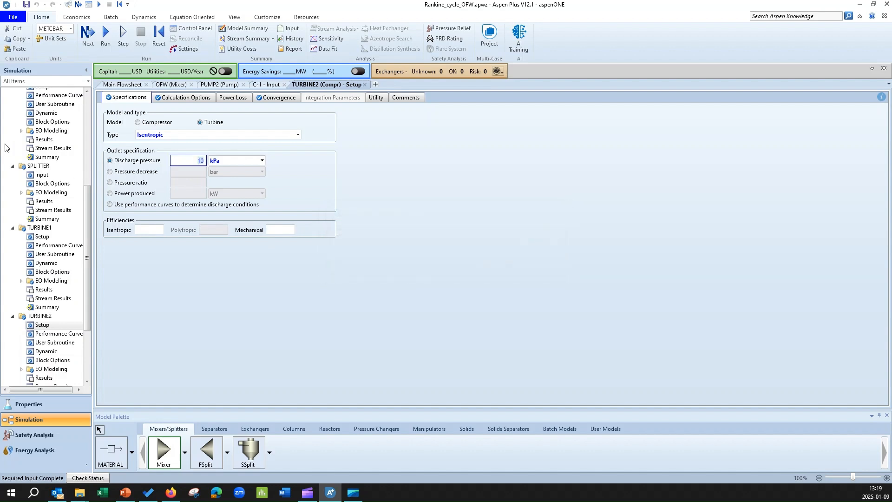
- Open the input definitions of the C-1 calculator under Flowsheeting Options
scroll(42, 188, "up", 7)
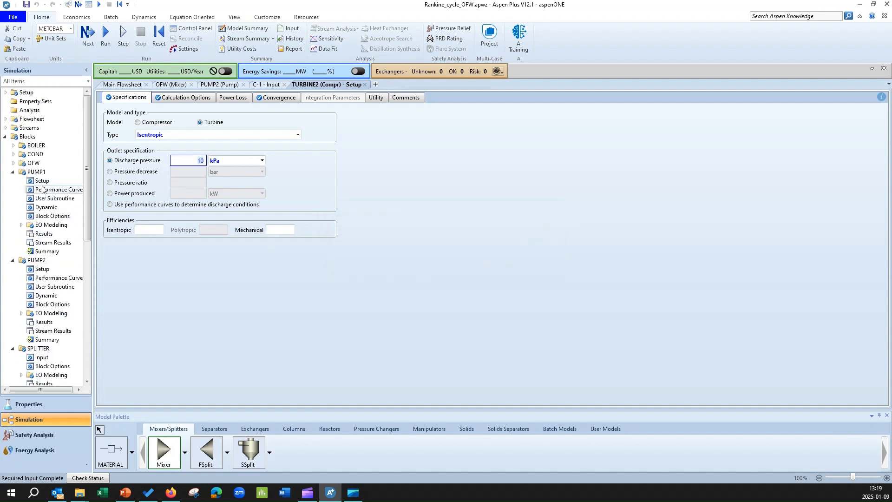
left_click(5, 137)
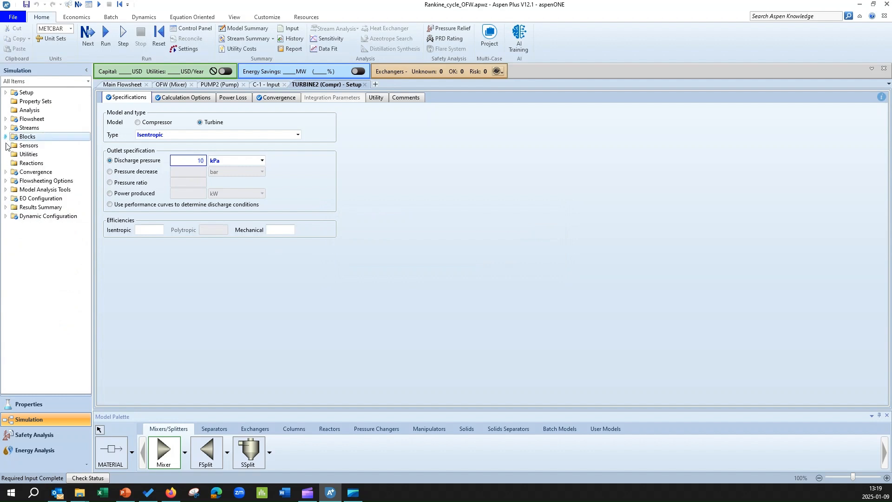
left_click(5, 181)
left_click(13, 198)
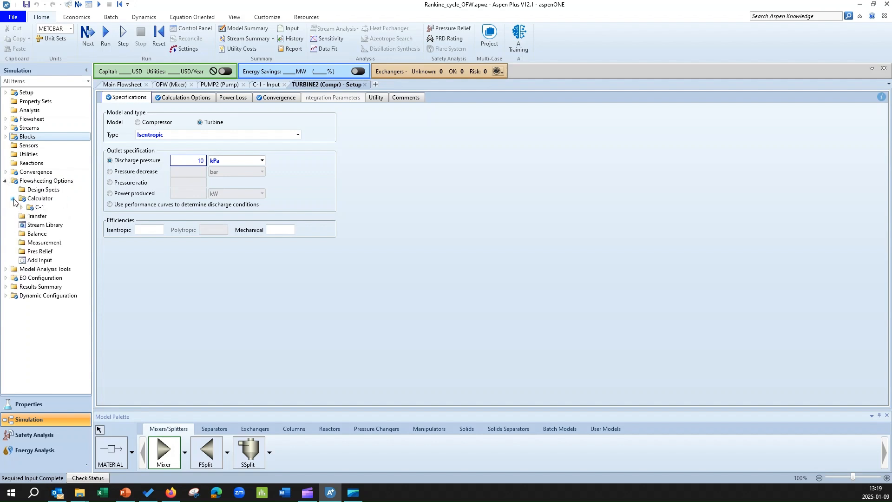
left_click(21, 207)
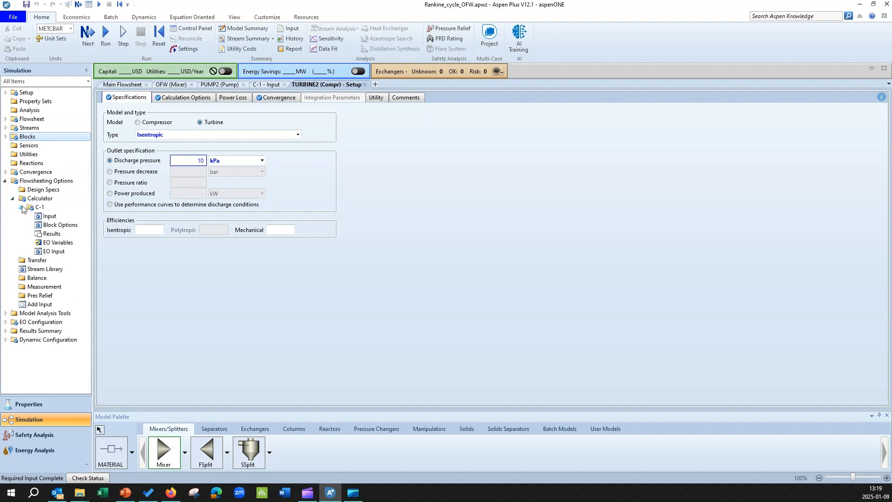
left_click(49, 217)
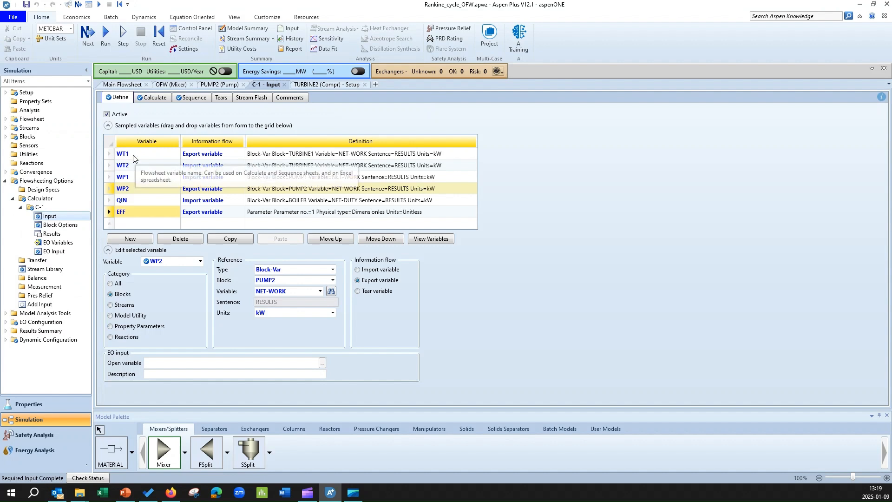
left_click(122, 84)
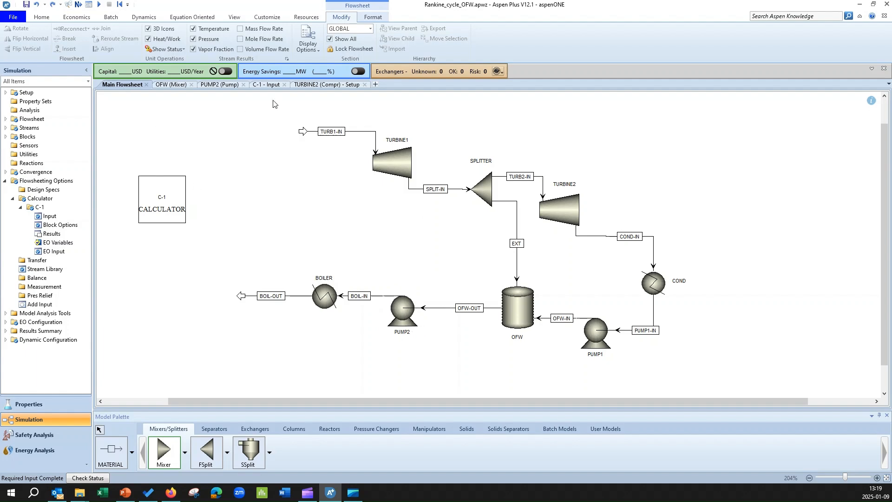
left_click(50, 216)
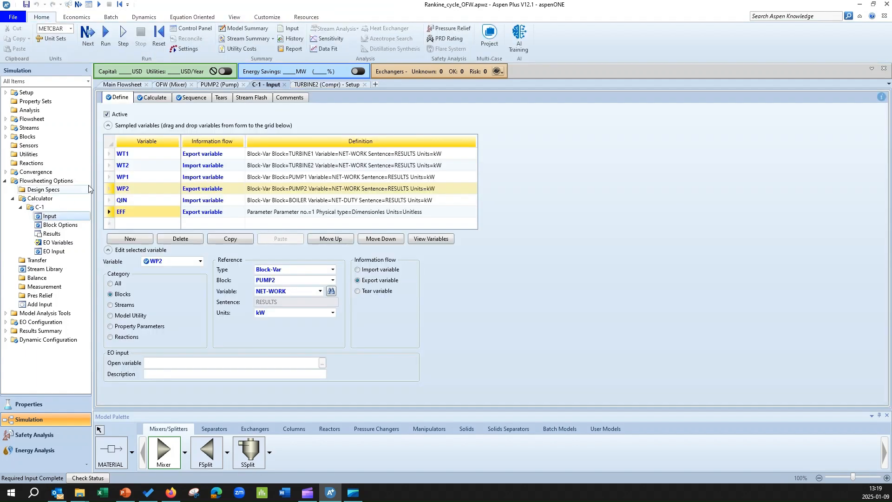
- Change the information flow of the WT1 and WP2 calculator variables to Import variable
left_click(109, 166)
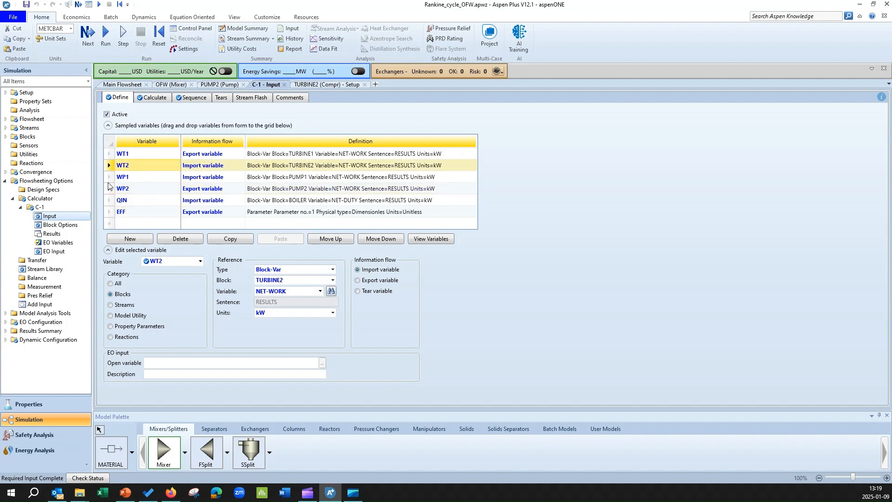
left_click(108, 178)
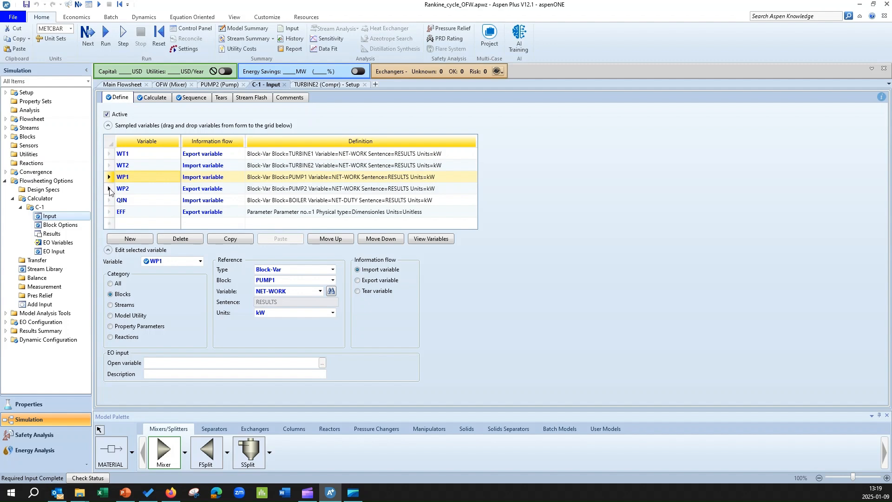
left_click(110, 190)
left_click(109, 202)
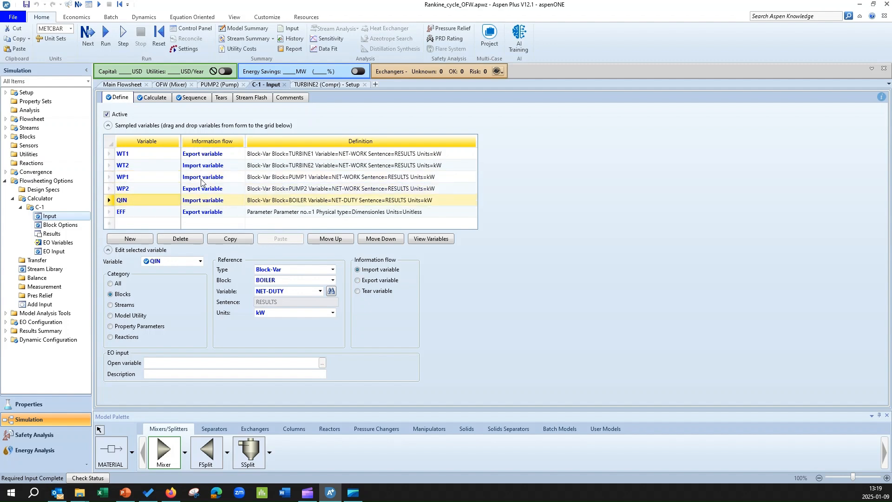
left_click(217, 155)
left_click(238, 155)
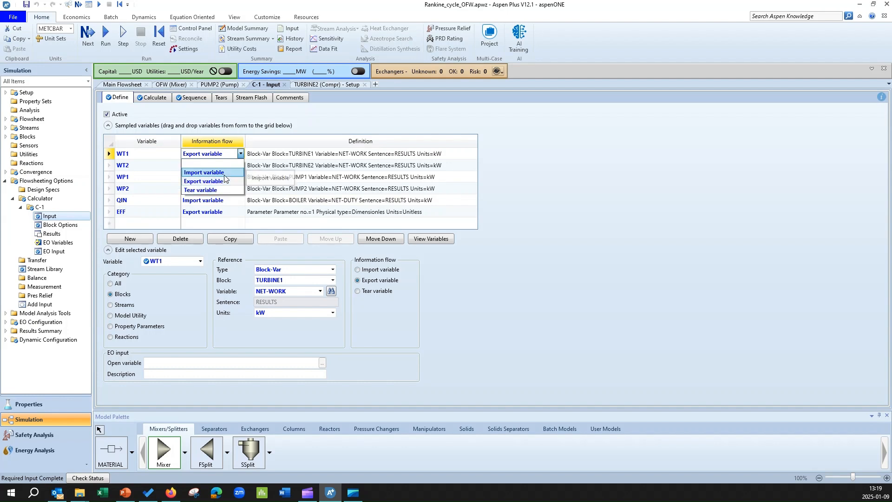
left_click(224, 174)
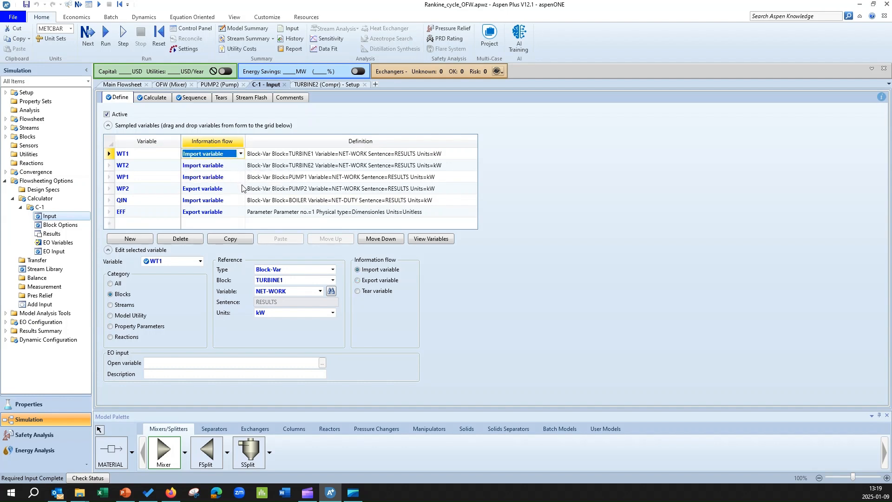
left_click(242, 189)
left_click(240, 188)
left_click(214, 199)
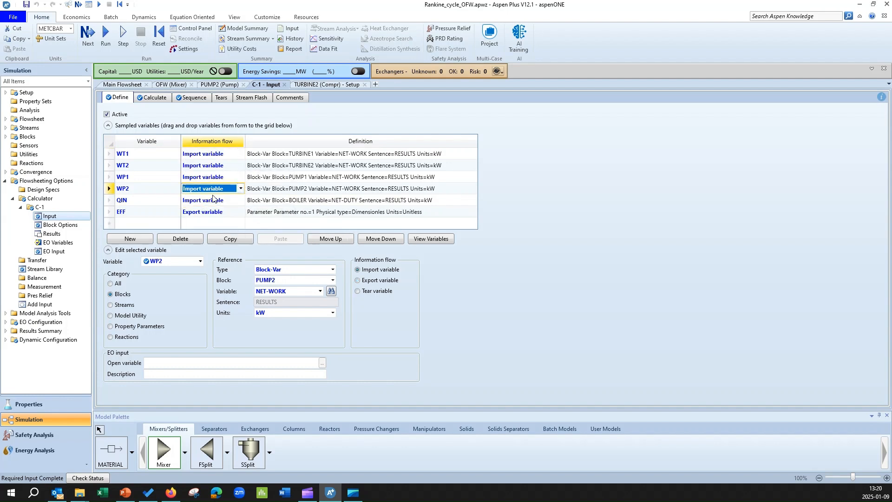
- Review the C-1 calculator's Fortran efficiency expression and its import/export execution sequence
left_click(110, 212)
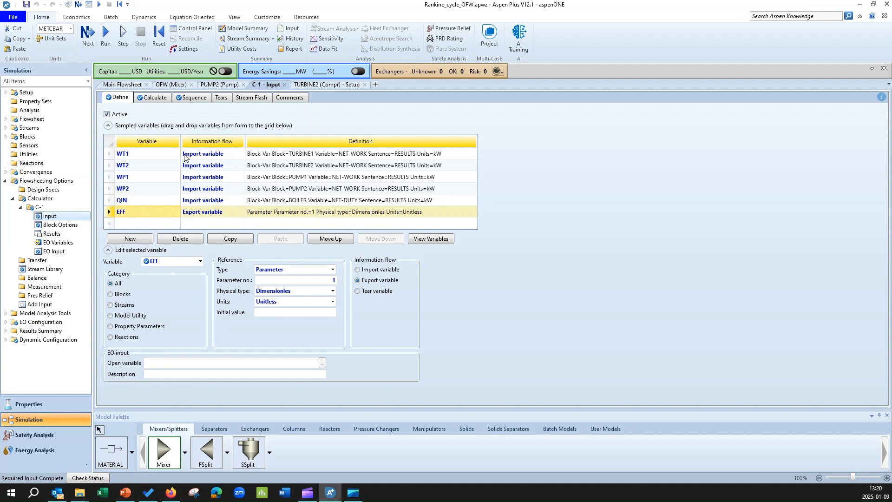
left_click(155, 98)
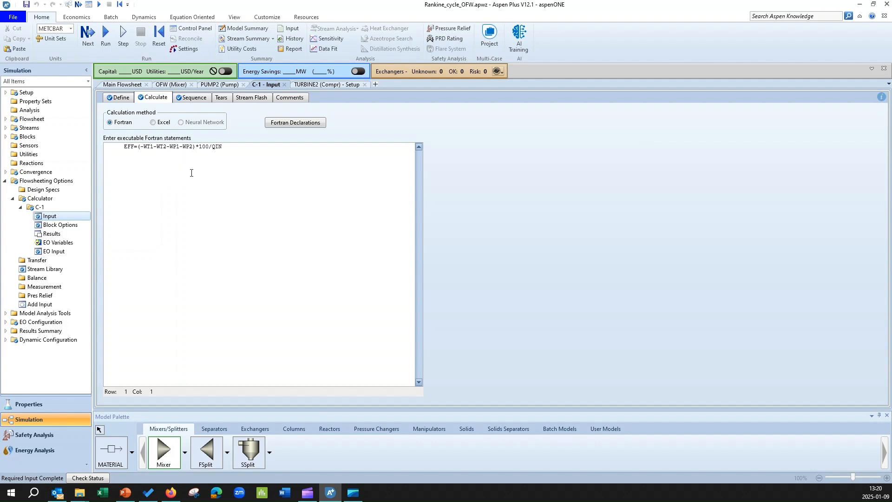
left_click(188, 98)
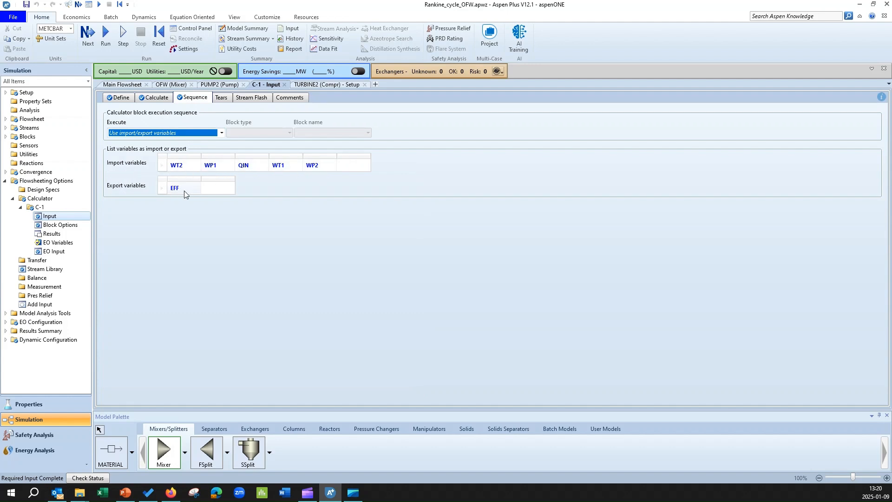
- Reinitialize the simulation and run it with the calculator block in place
left_click(159, 44)
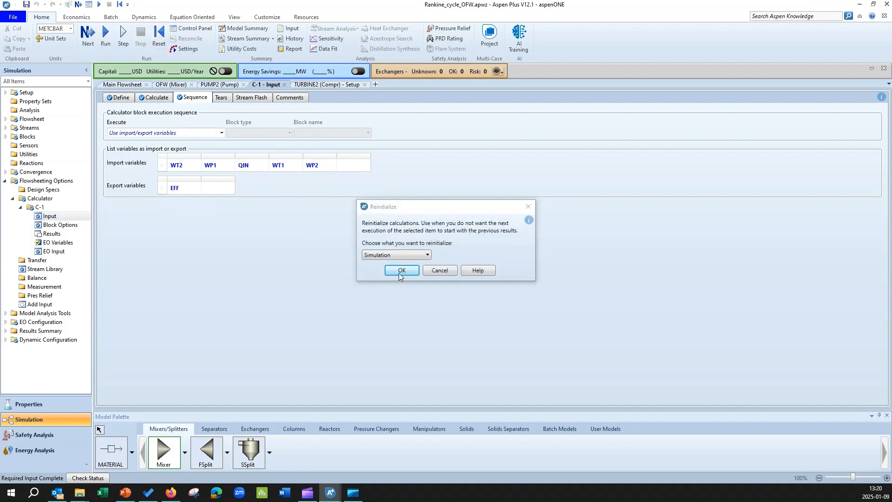
left_click(402, 271)
left_click(512, 262)
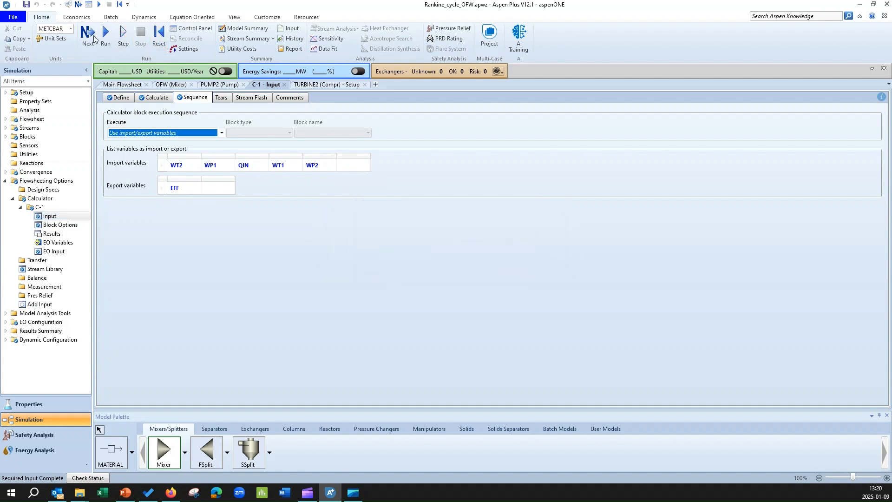
left_click(91, 43)
left_click(496, 265)
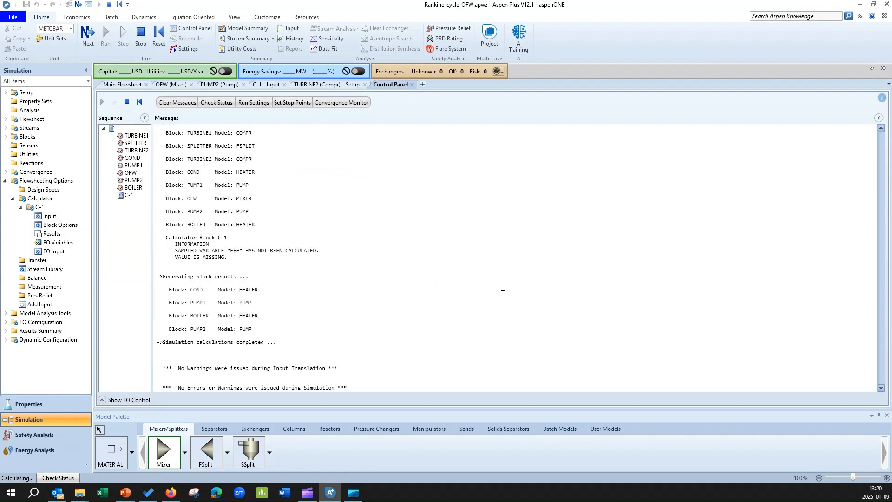
- On the main flowsheet, move the results legend box below the C-1 calculator block
left_click(123, 85)
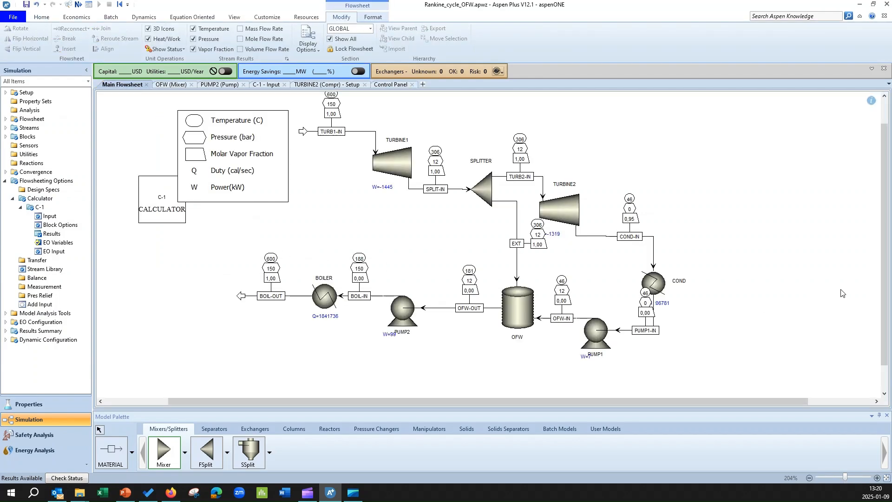
left_click_drag(883, 280, 884, 266)
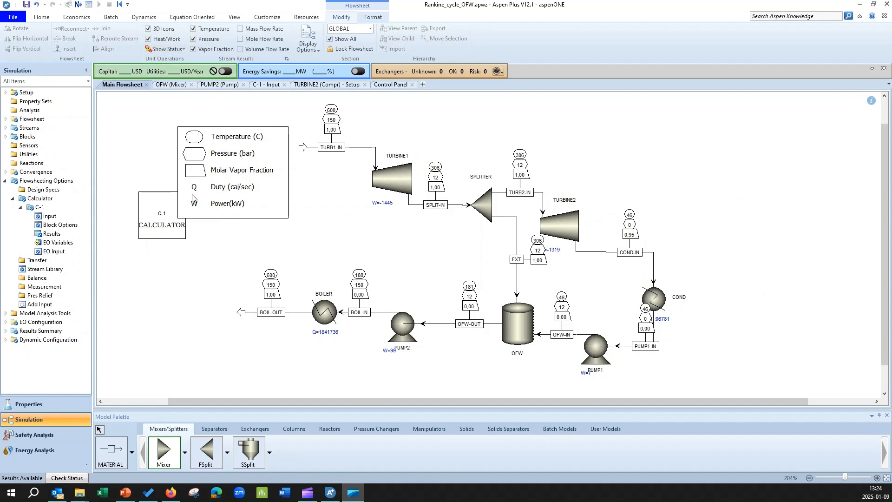
left_click_drag(242, 128, 173, 251)
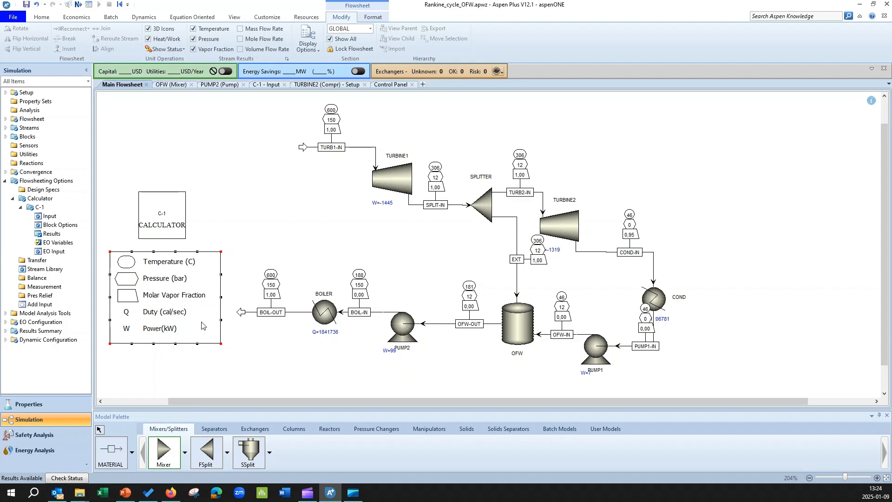
left_click(337, 374)
- Reposition the COND duty, PUMP2 and PUMP1 power labels and the OFW-IN stream label so they don't overlap
left_click_drag(662, 320, 698, 309)
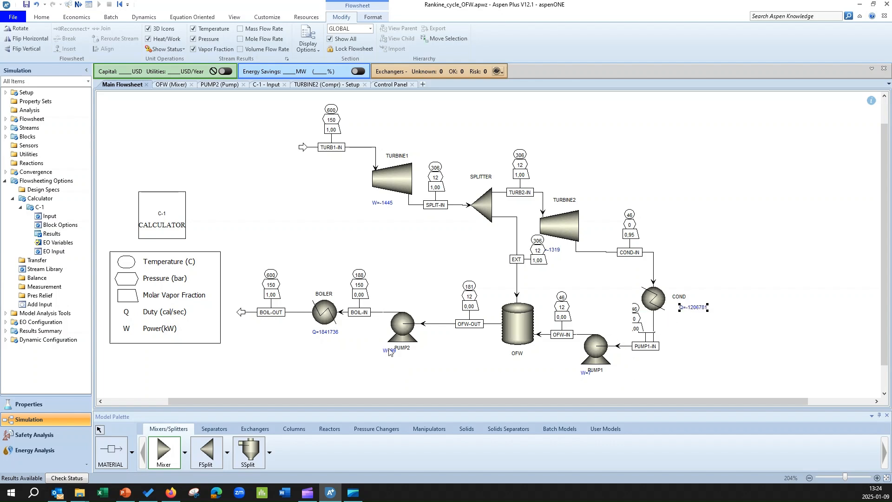
left_click_drag(389, 350, 395, 354)
left_click(377, 373)
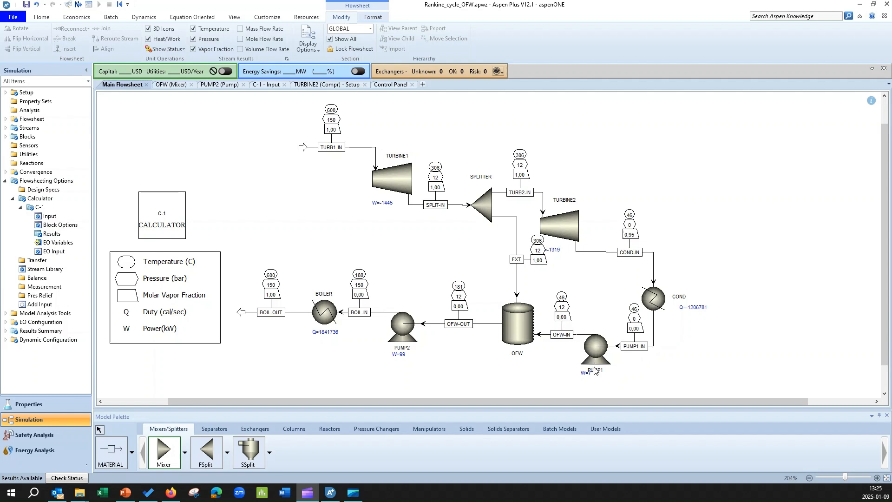
left_click_drag(586, 372, 596, 377)
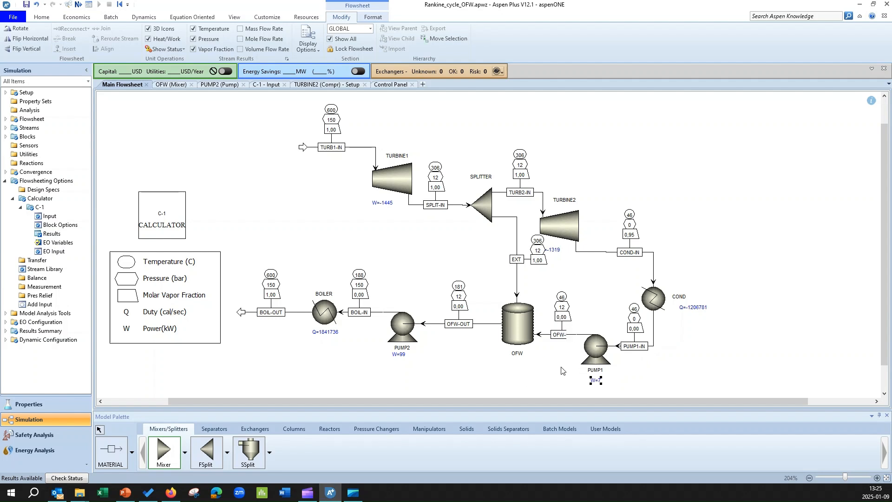
left_click(563, 371)
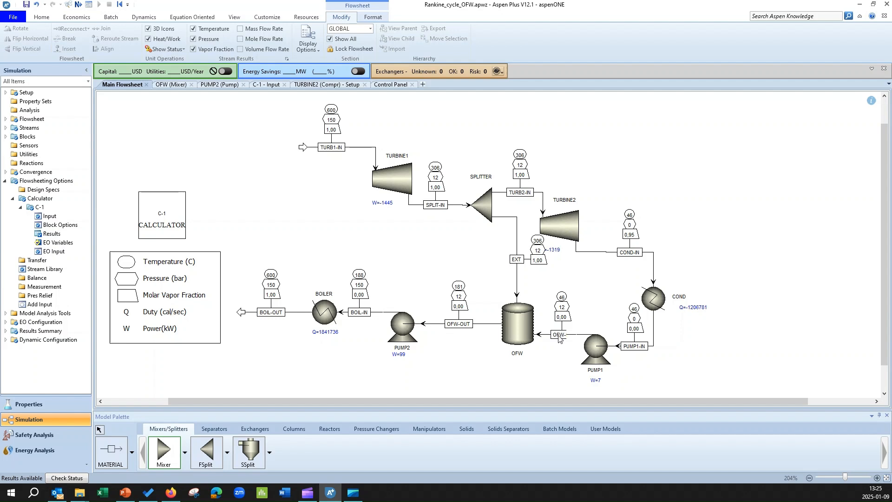
left_click_drag(558, 336, 551, 335)
left_click(561, 353)
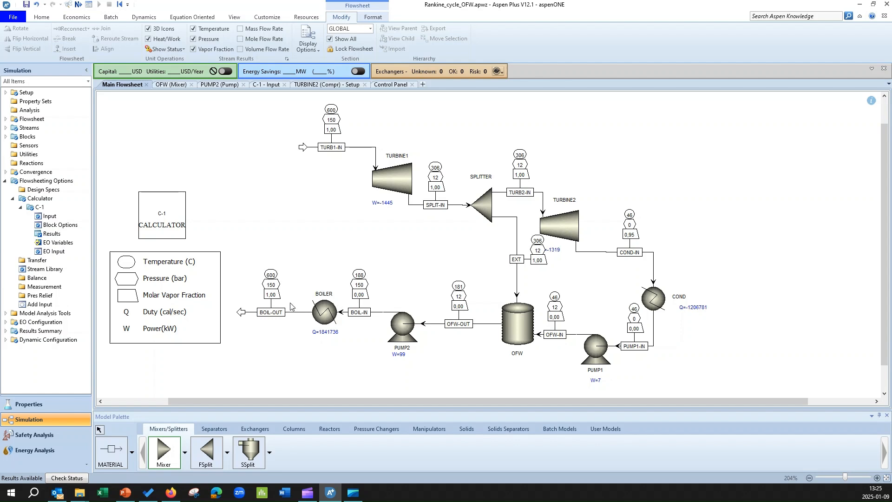
- Open the C-1 calculator results and examine the defined variable values, including EFF
left_click(52, 234)
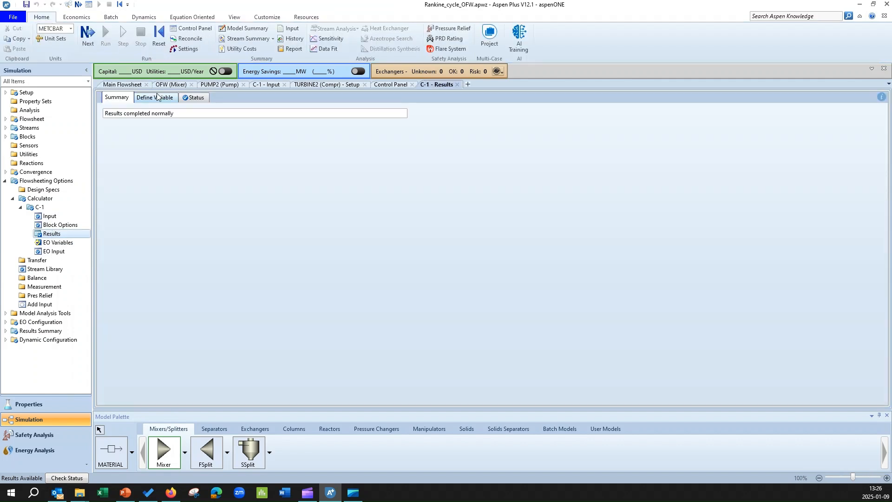
left_click(160, 98)
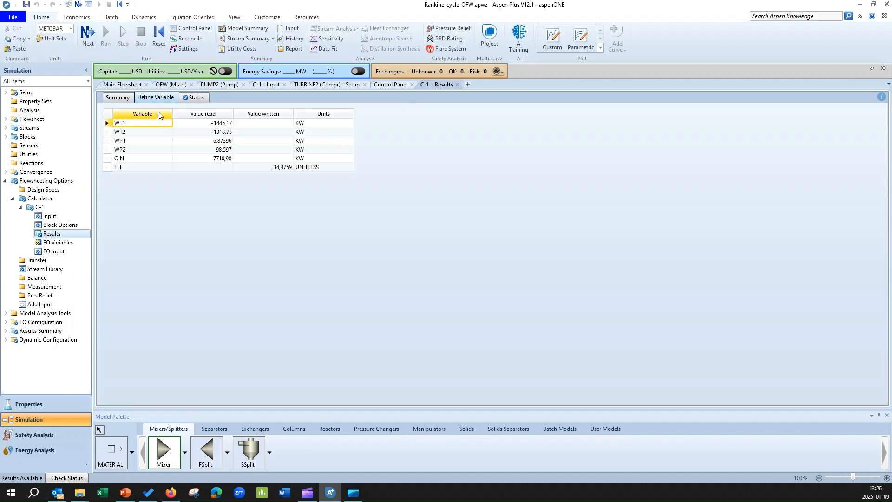
left_click(106, 168)
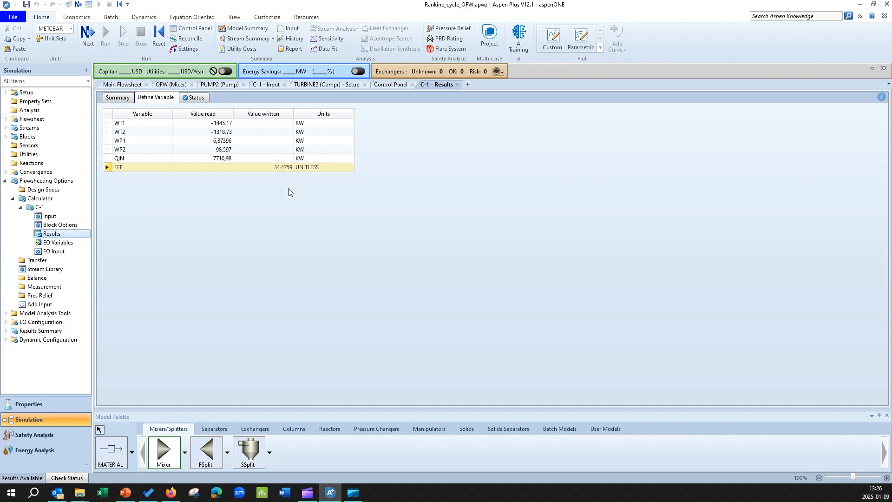
left_click(125, 84)
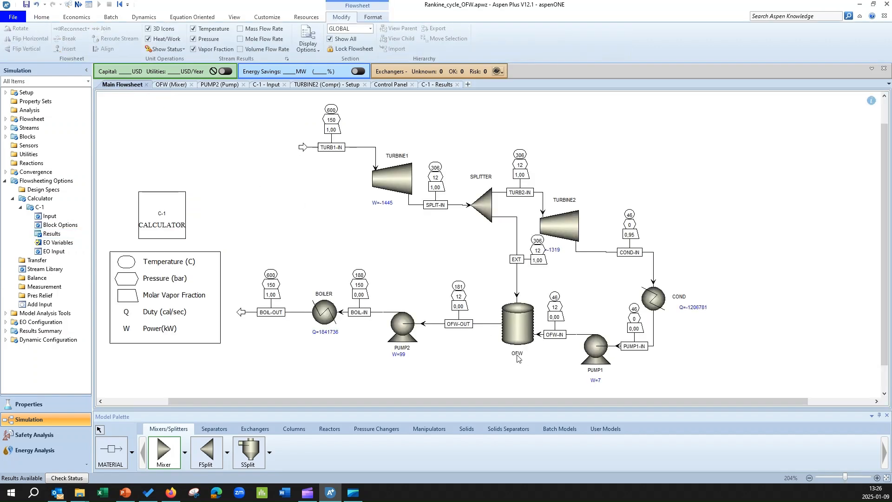